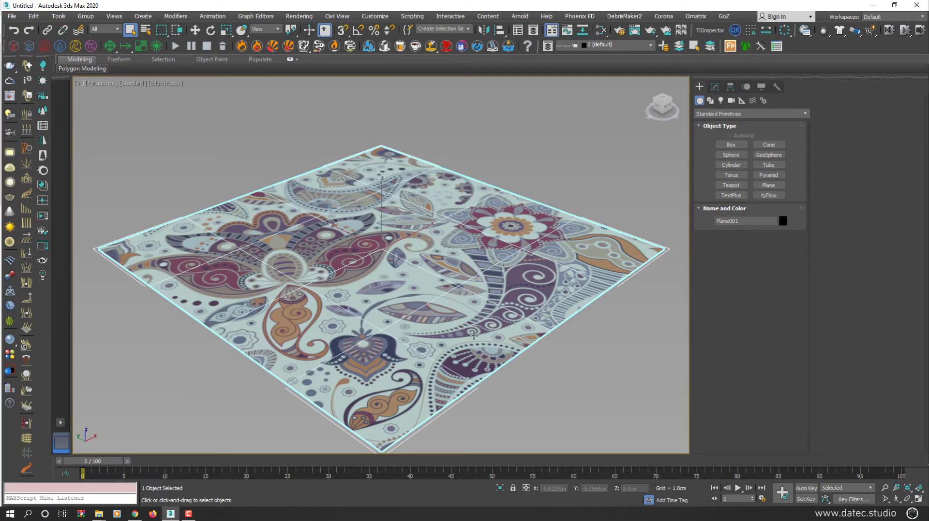
Convert Plane001 to Editable Poly and view its Preserve UVs map channel settings (channel 1)
right_click(405, 259)
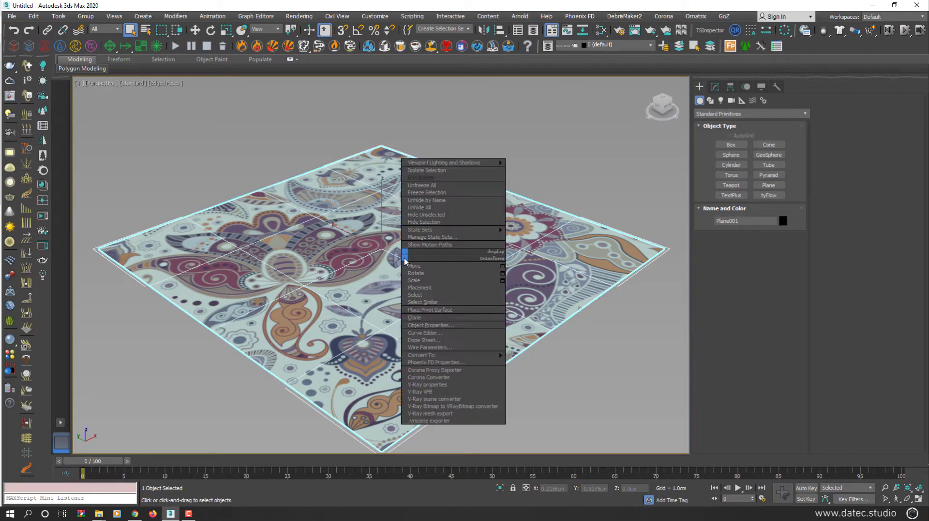
mouse_move(471, 356)
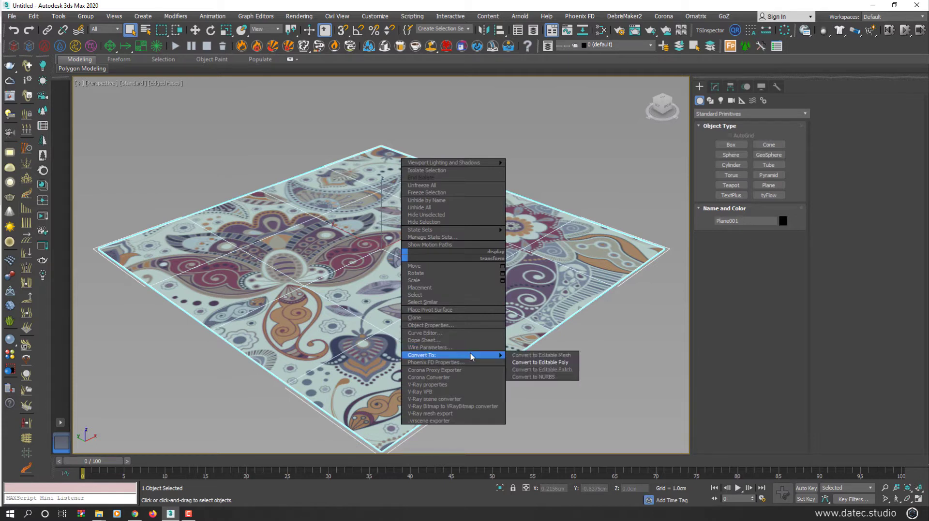
click(524, 364)
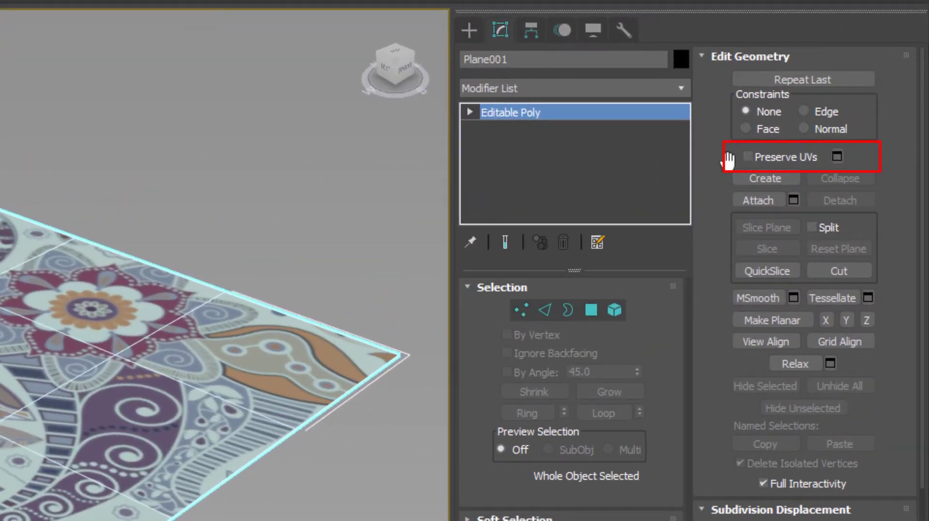
click(836, 156)
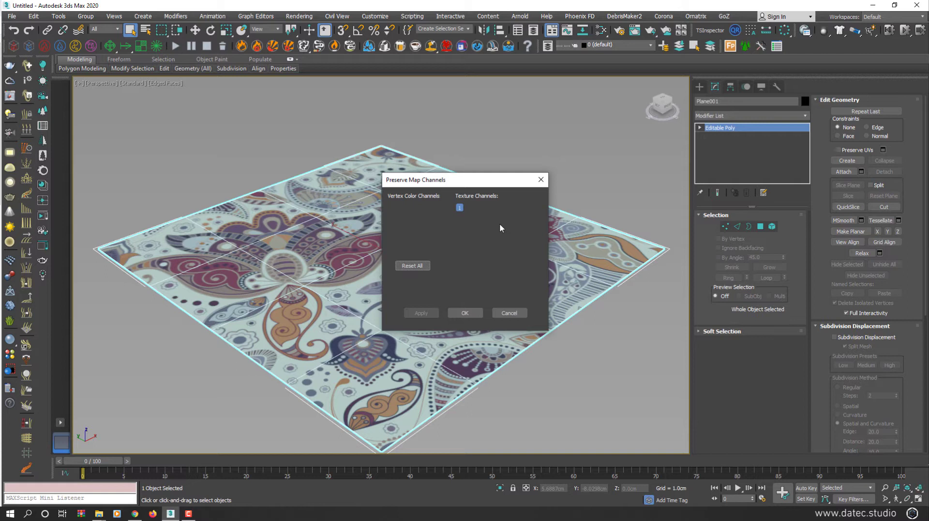
Raise the plane's central vertex up and back, stretching the paisley texture into a peak
click(508, 314)
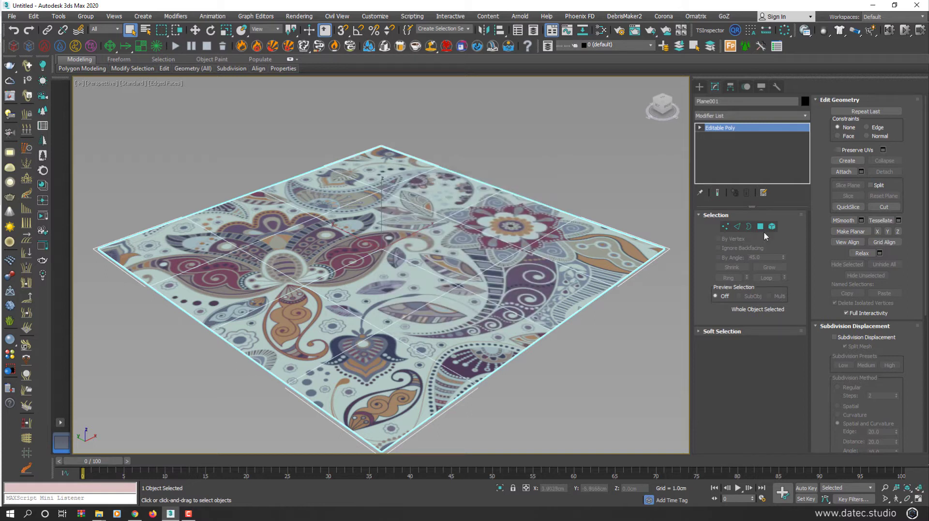
click(726, 227)
key(w)
click(450, 264)
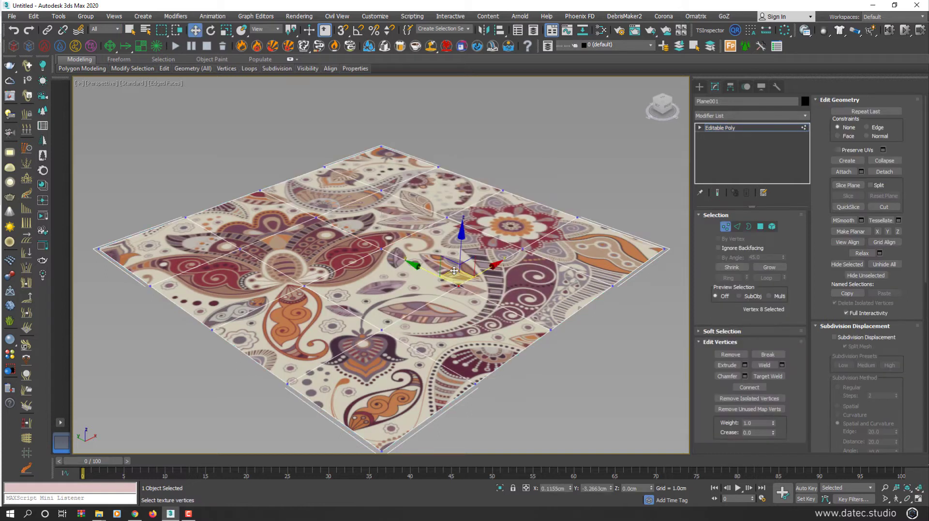
drag(450, 264, 444, 227)
mouse_move(472, 270)
alt+middle_down()
mouse_move(465, 305)
mouse_move(477, 285)
alt+middle_up()
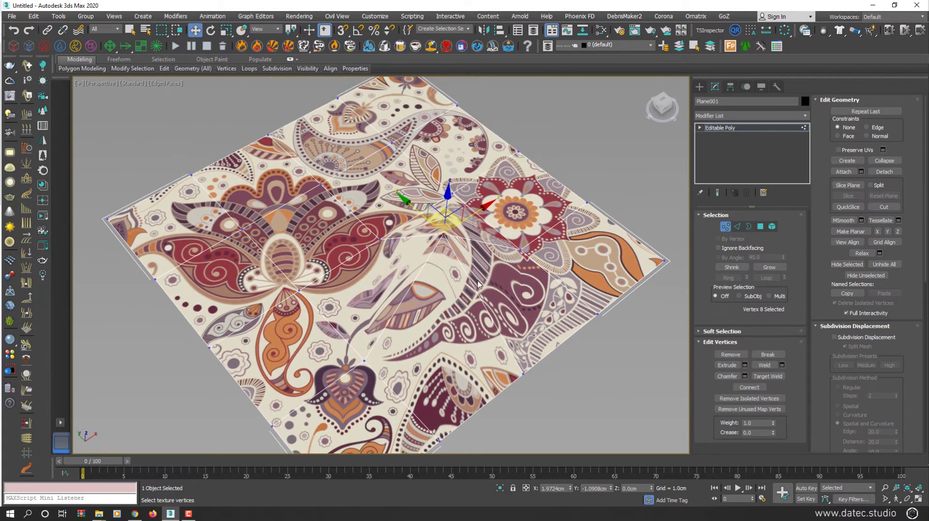
click(724, 226)
alt+middle_drag(522, 222, 506, 231)
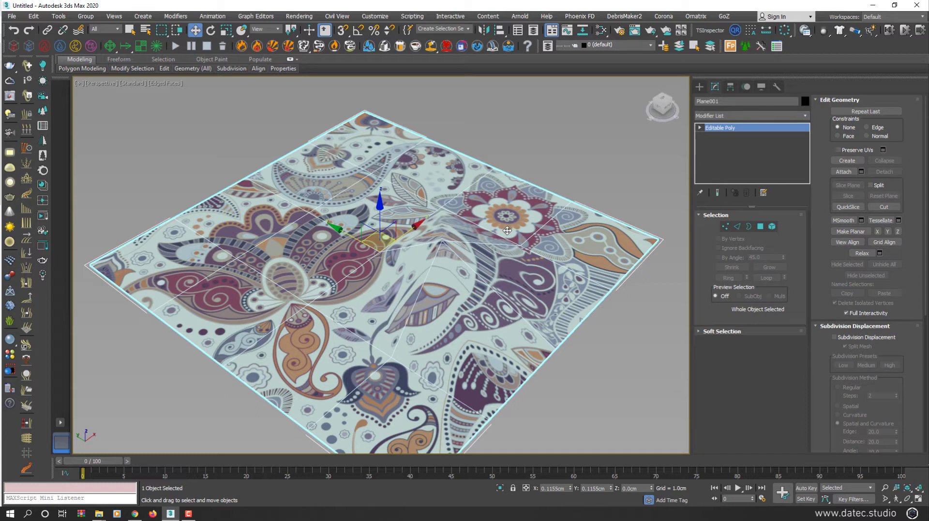
Add an Unwrap UVW modifier to the plane
key(q)
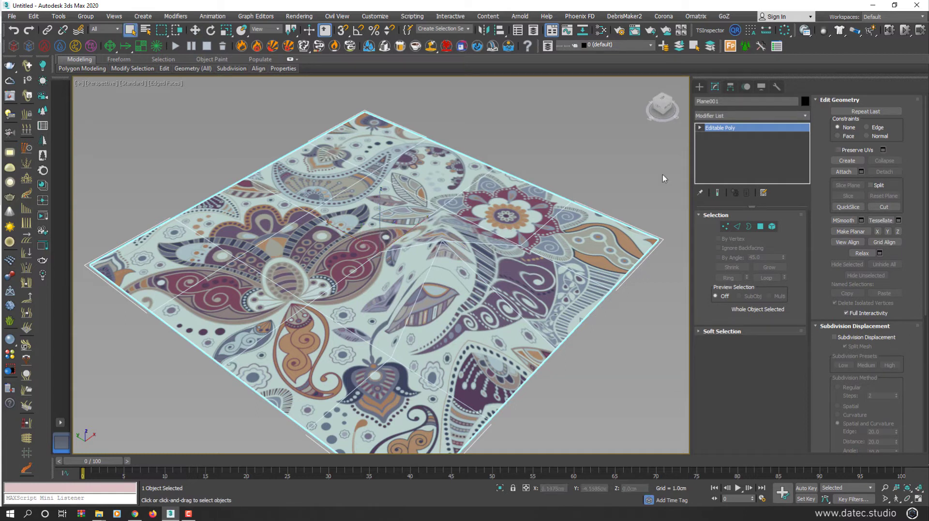
click(730, 116)
key(u)
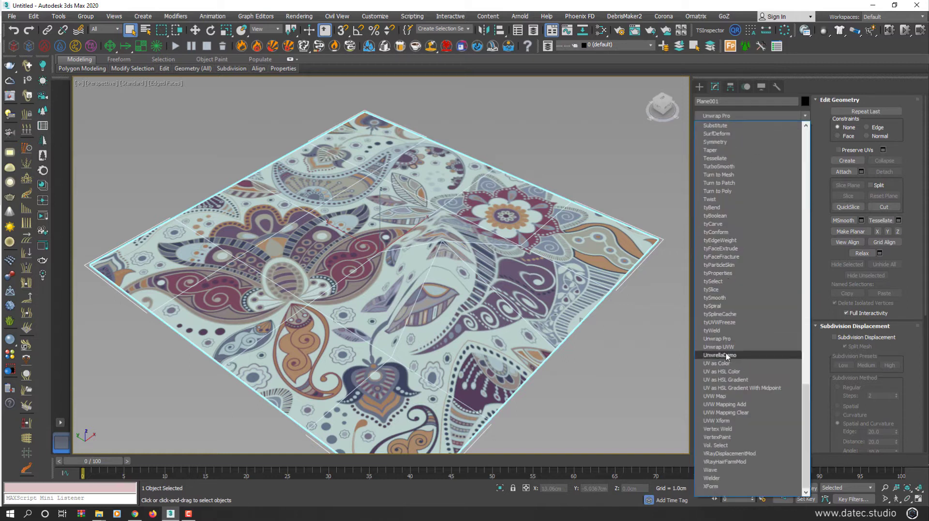
click(742, 348)
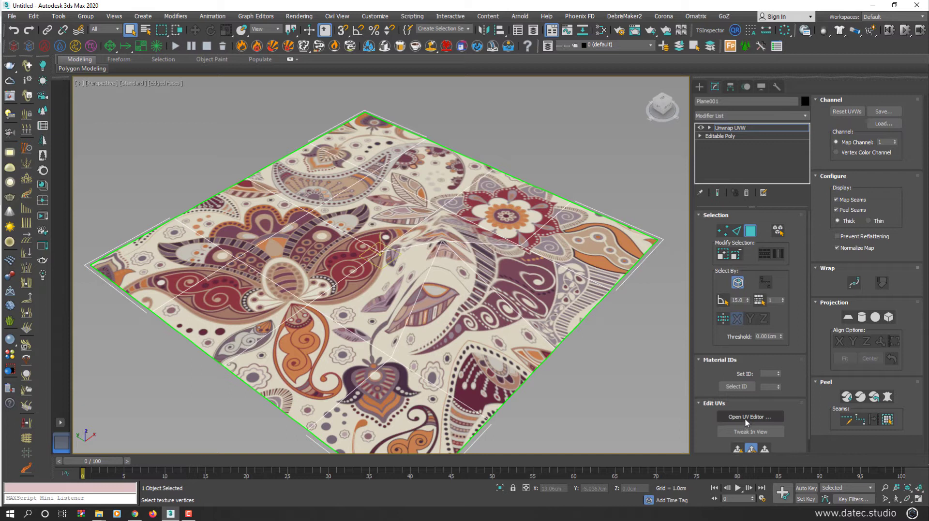
Open the UV editor and show Map #1 (Fabric_001.png) behind the 4×4 UV grid
click(744, 419)
drag(232, 47, 732, 36)
click(791, 63)
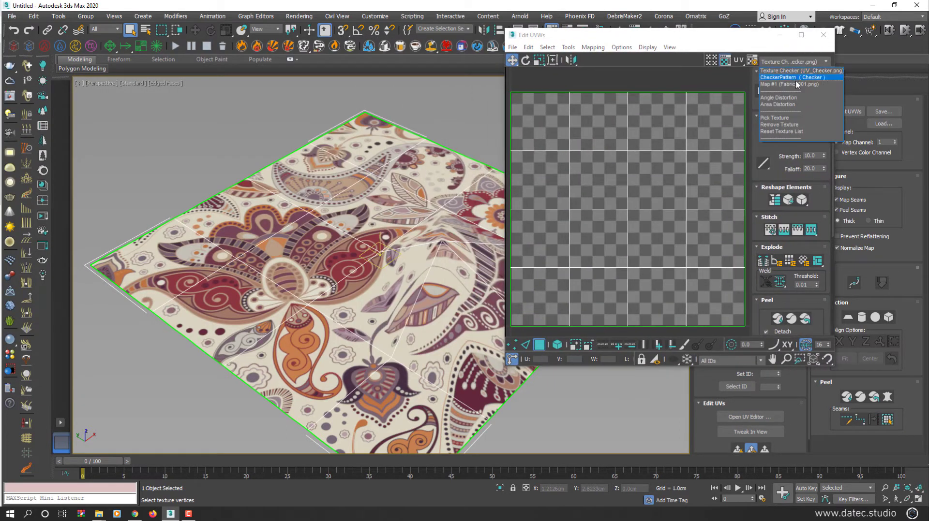
click(798, 77)
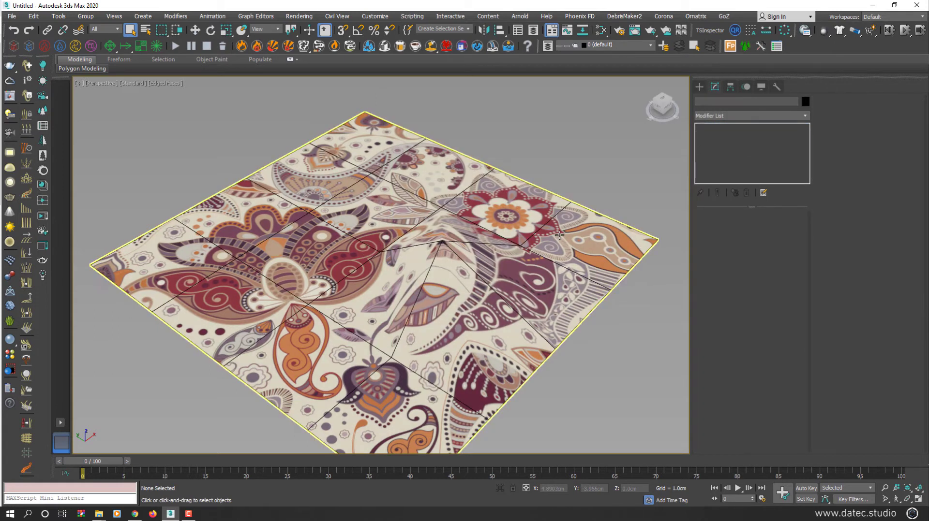
With Preserve UVs on, move a plane vertex up and left without distorting the paisley texture
click(559, 235)
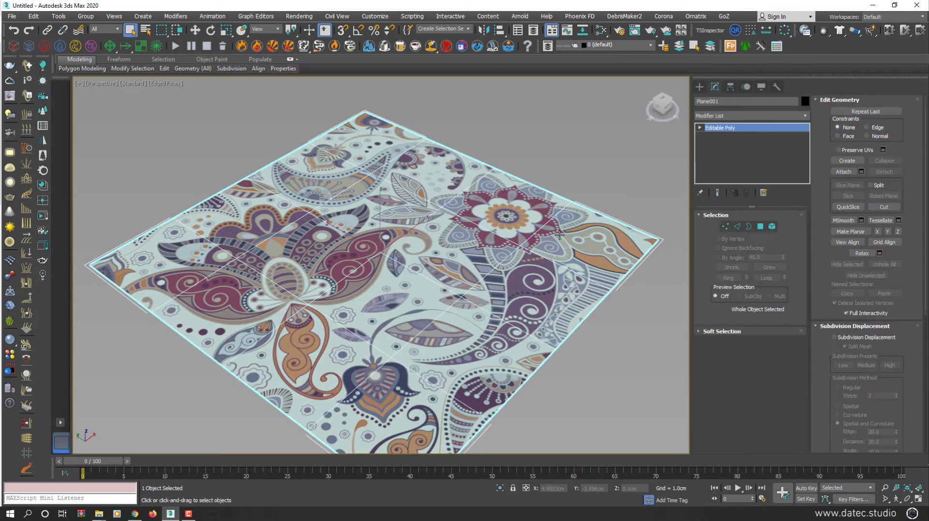
click(725, 227)
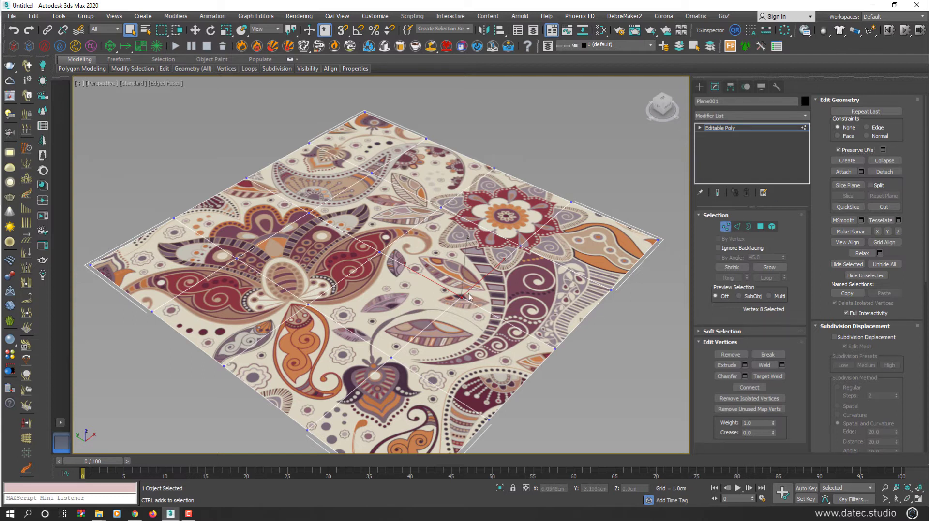
key(w)
drag(458, 286, 443, 221)
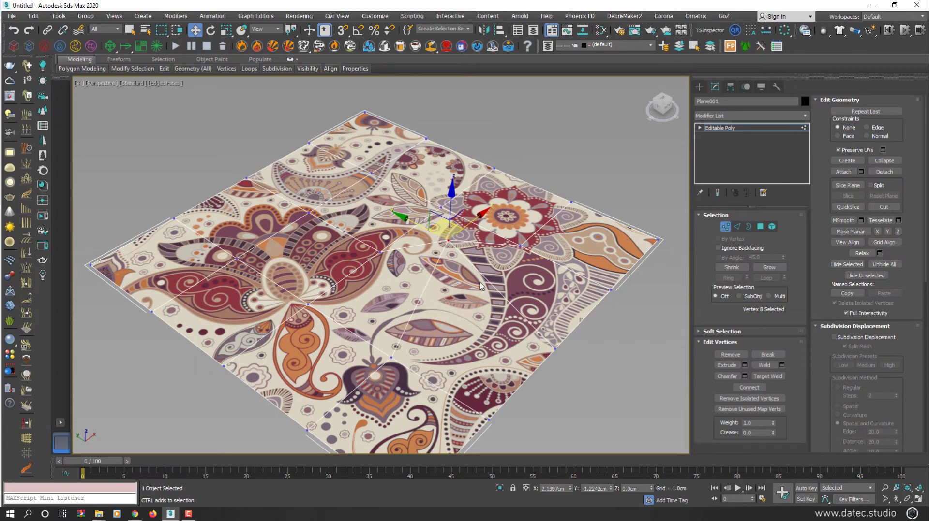
Add an Unwrap UVW modifier again and open the UV editor beside the viewport
click(723, 128)
click(745, 115)
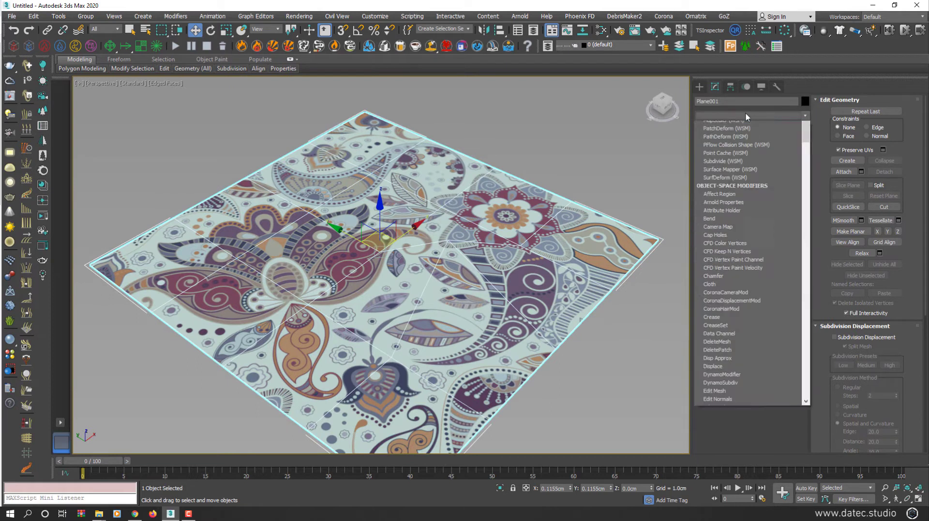
key(u)
click(746, 346)
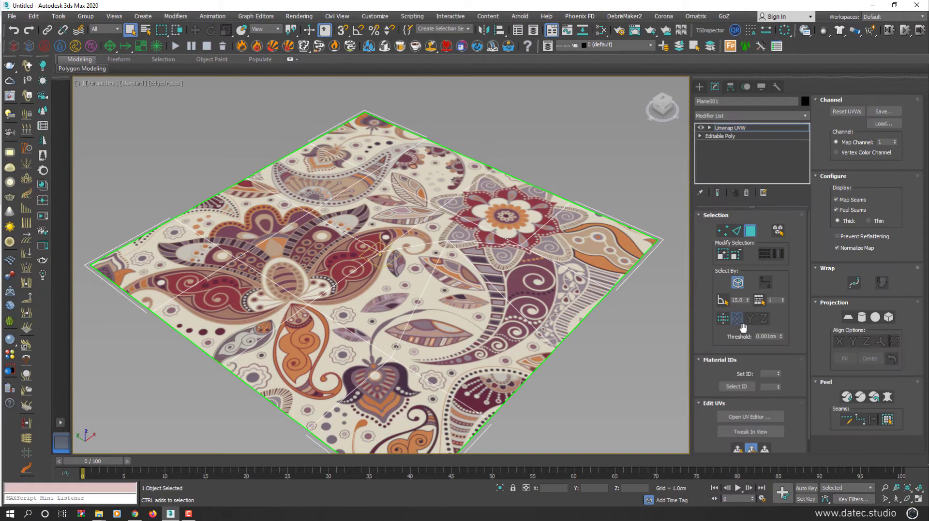
click(748, 418)
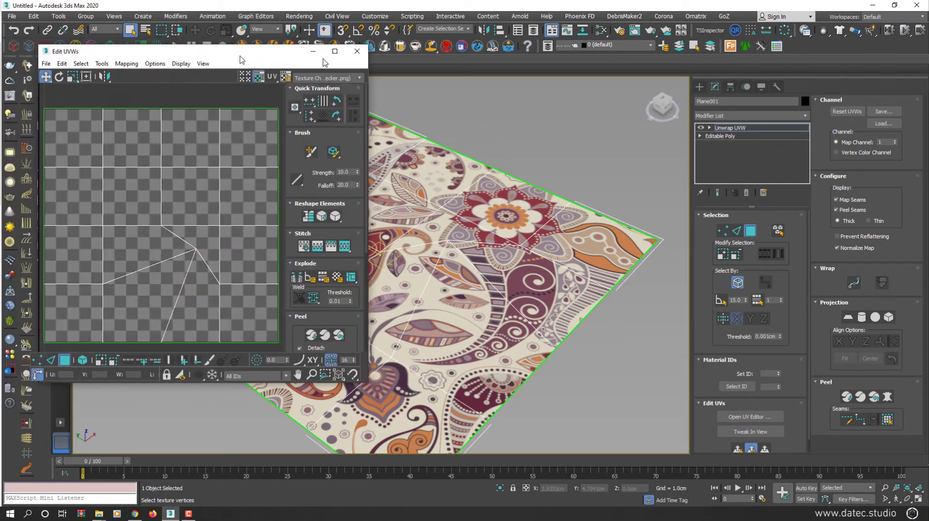
drag(236, 48, 719, 57)
Select and inspect several UV faces in the UV editor
click(668, 271)
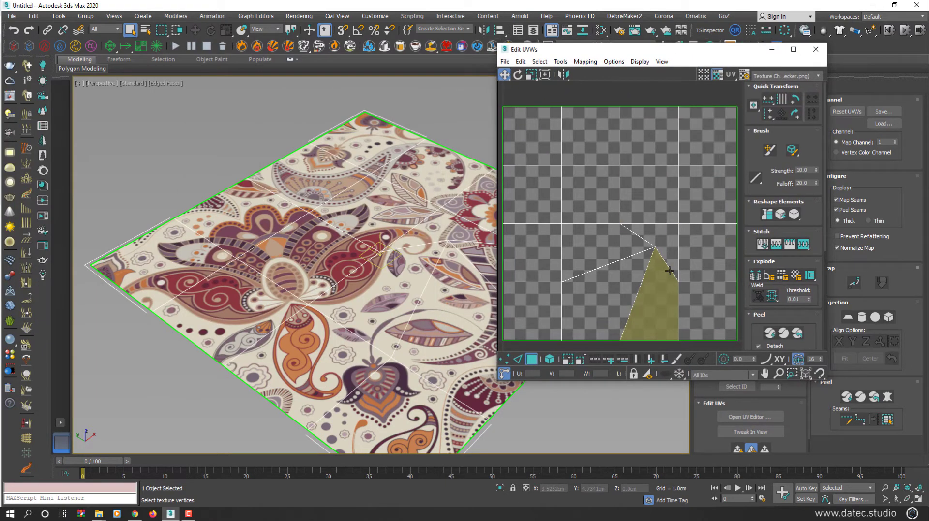
click(646, 248)
click(656, 242)
click(650, 267)
click(605, 263)
alt+click(607, 263)
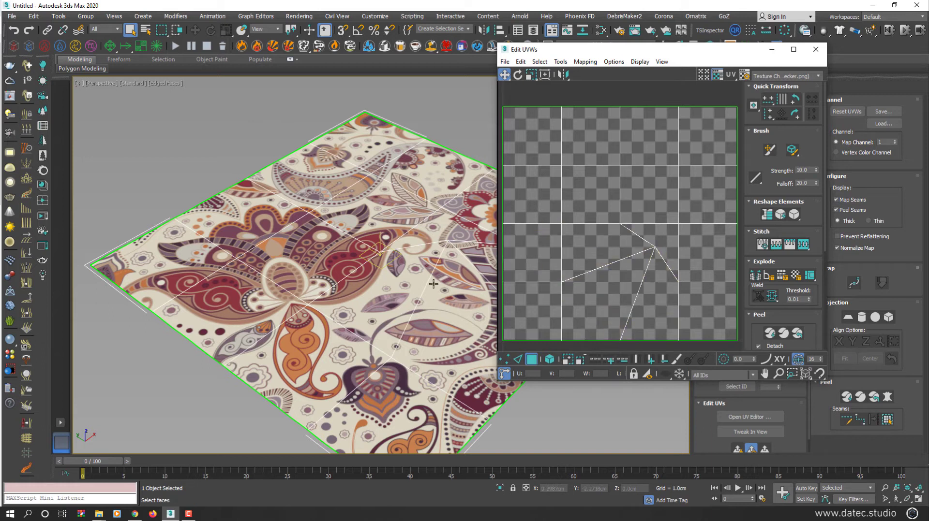
View the plane from above in wireframe (F3) to compare its mesh with the UVs
alt+middle_drag(430, 285, 357, 297)
key(F3)
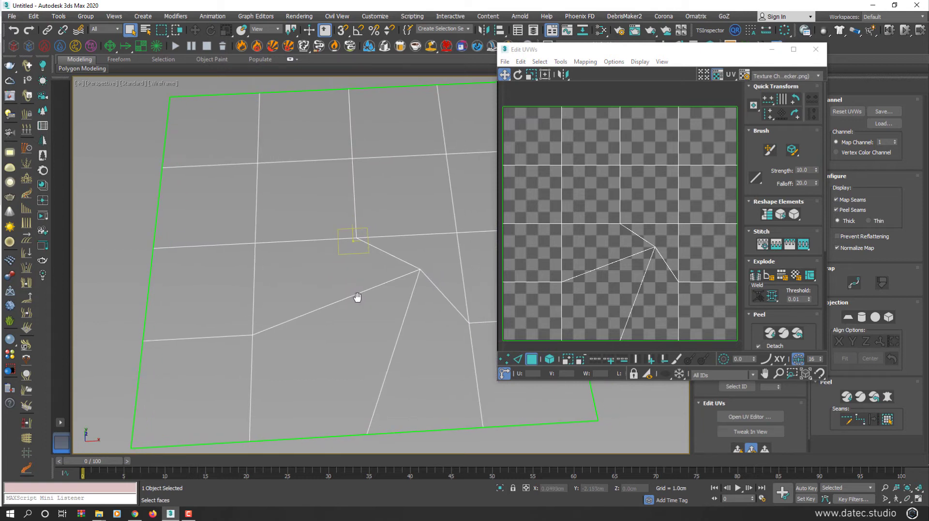
drag(686, 55, 660, 54)
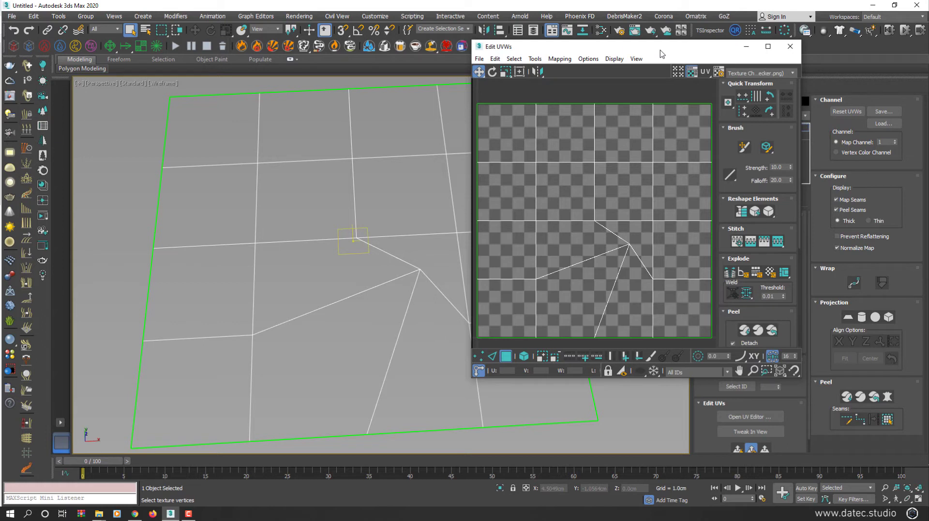
Restore textured shading and show Map #1 (Fabric_001.png) behind the UV layout
click(394, 166)
key(F3)
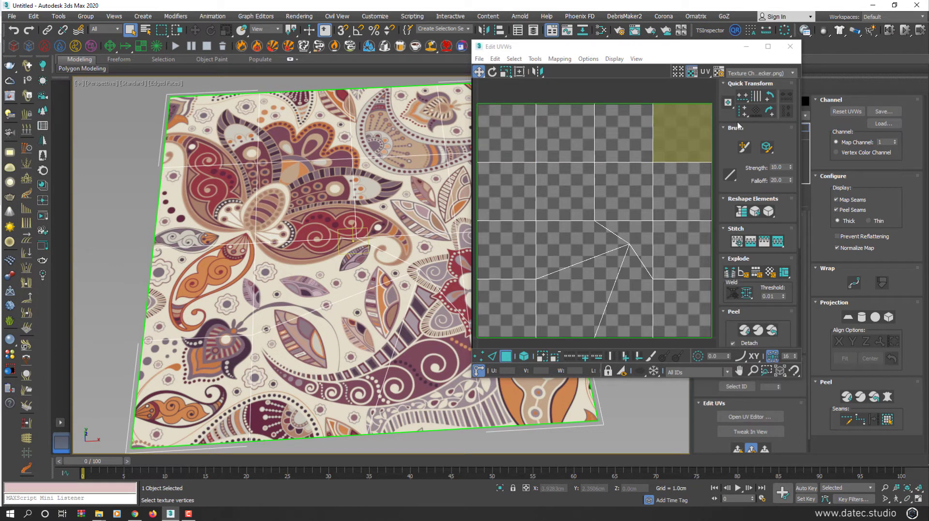
click(766, 73)
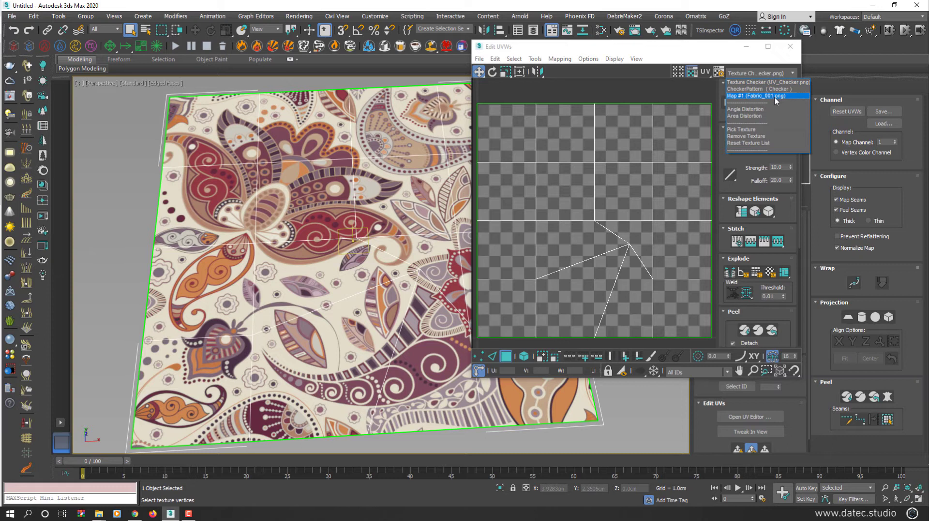
click(774, 96)
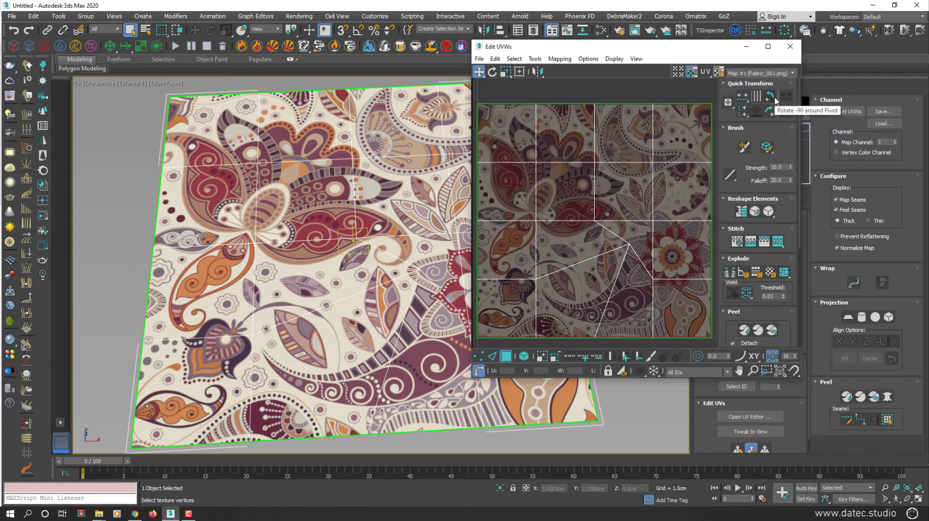
Drag an upper UV vertex up and right so the paisley warps across the plane's top
click(477, 356)
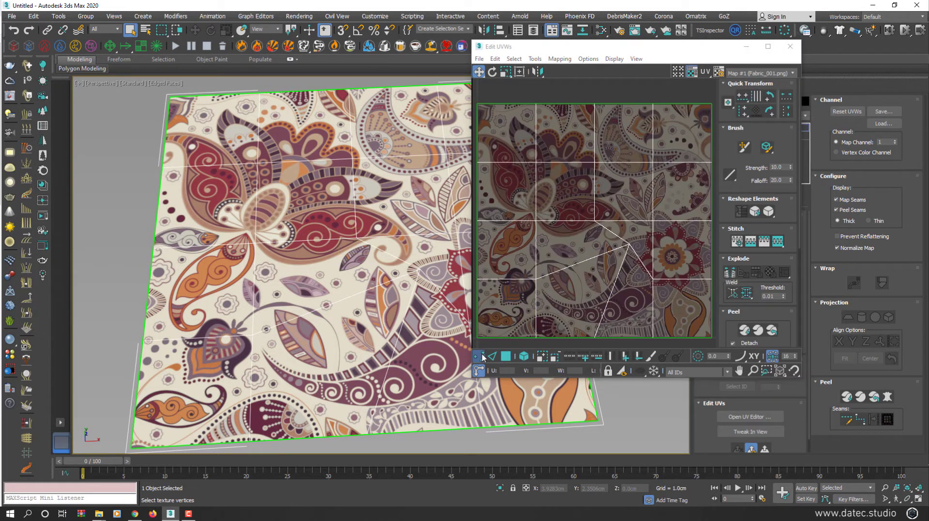
click(352, 160)
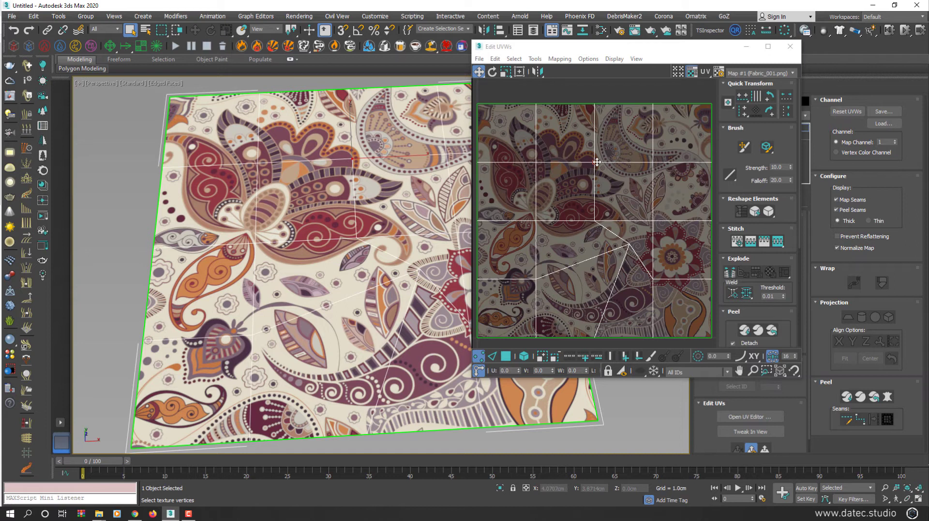
drag(596, 163, 627, 133)
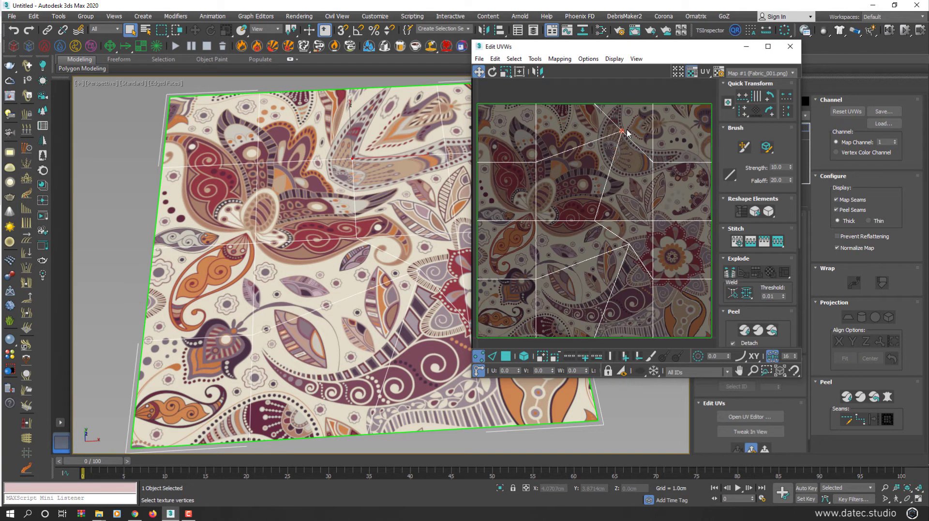
Close the UV editor and undo the Unwrap UVW modifier, leaving only the Editable Poly
click(790, 47)
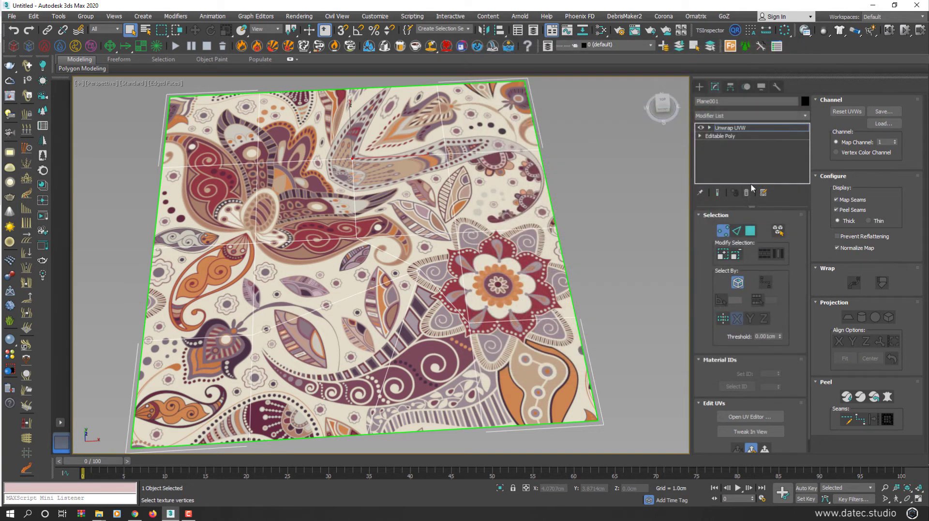
click(723, 234)
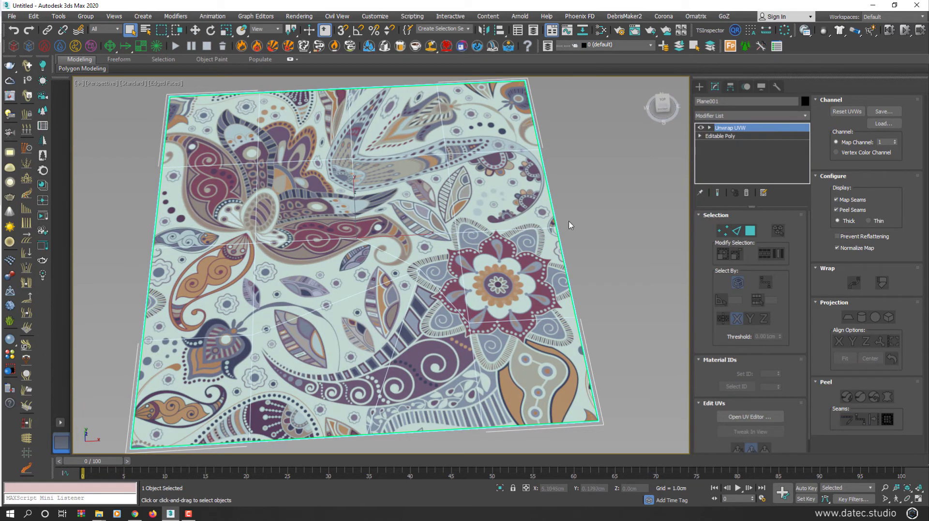
key(ctrl+z)
key(ctrl+z)
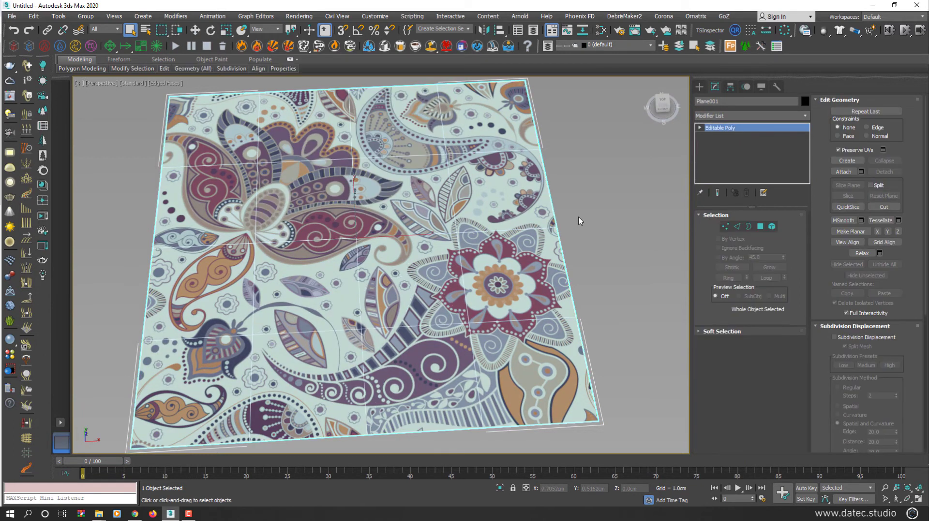
scroll(522, 224, down, 6)
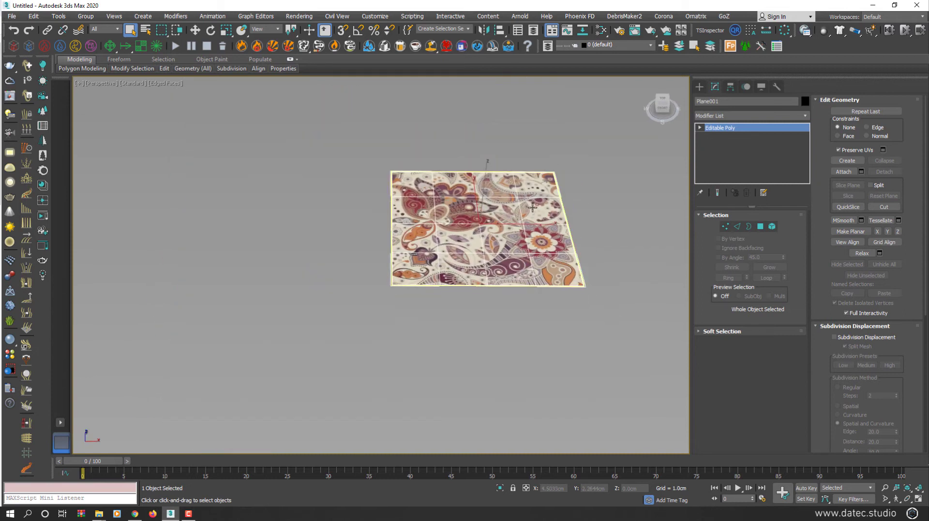
scroll(522, 224, up, 1)
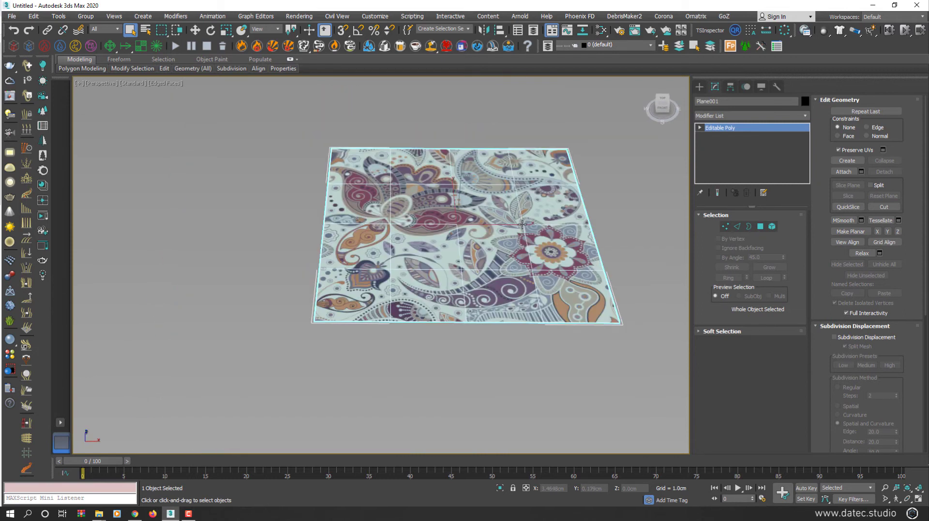
Move the vertex beside the red flower with the texture fixed, then select the right-edge vertices
click(724, 226)
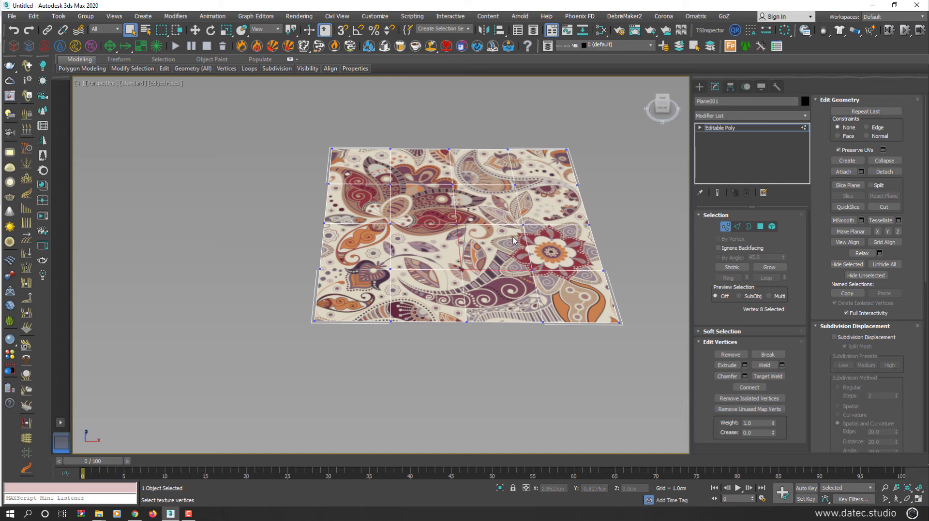
scroll(513, 240, up, 2)
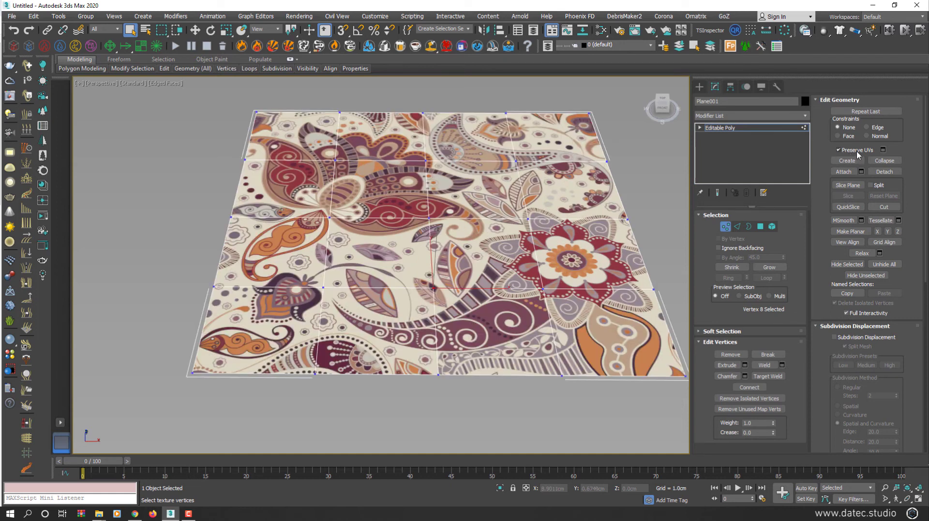
click(527, 219)
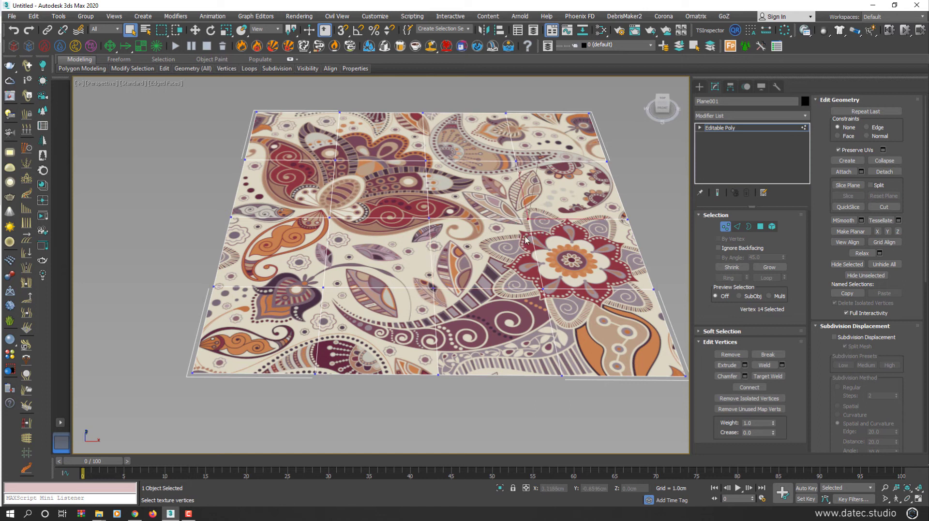
key(w)
drag(528, 216, 576, 198)
scroll(502, 257, down, 2)
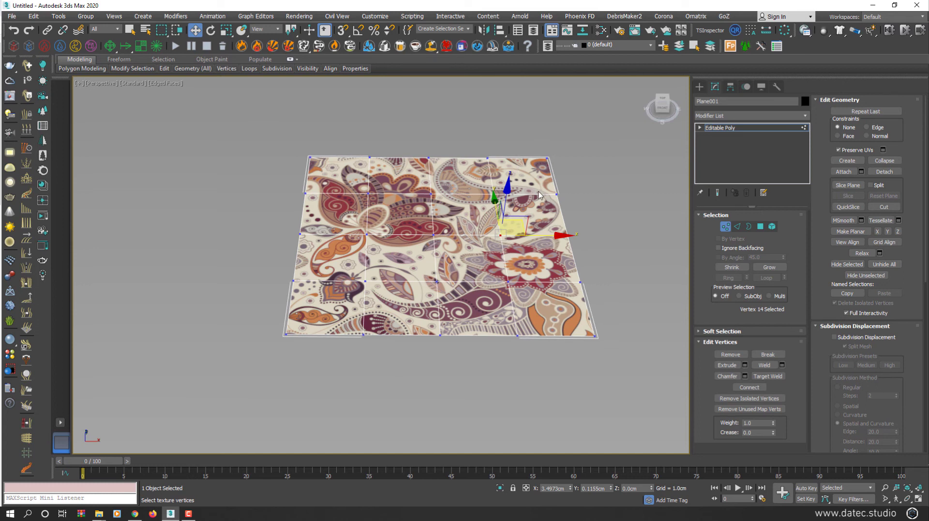
drag(585, 141, 534, 393)
Select the whole plane as one element with the Scale tool active
click(771, 226)
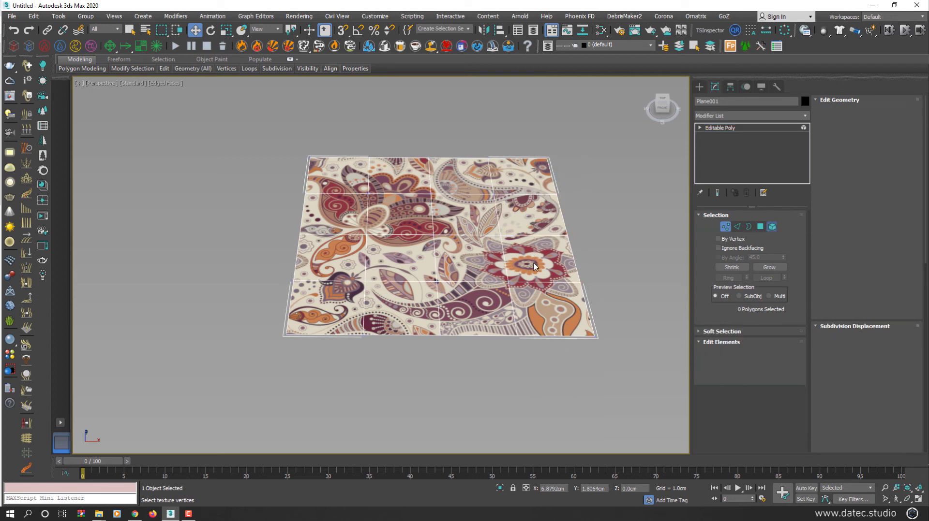
click(533, 264)
key(r)
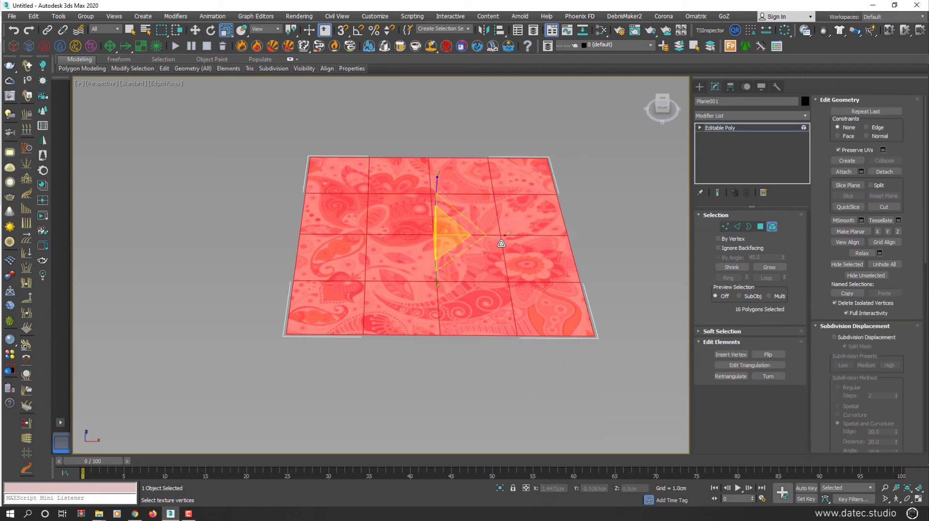
key(F2)
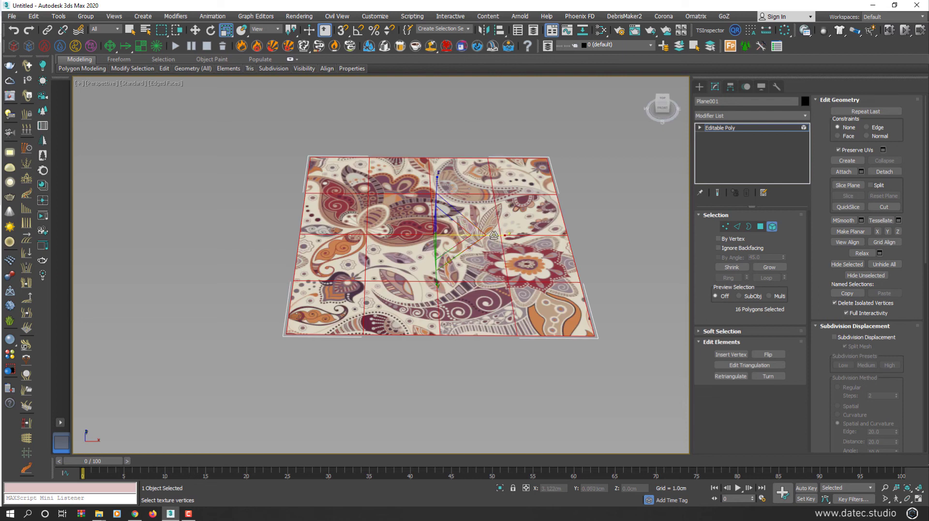
Turn off Preserve UVs and stretch the plane wider along X so the texture stretches too
mouse_move(487, 236)
mouse_down()
mouse_move(571, 237)
mouse_move(502, 237)
mouse_up()
right_click(502, 237)
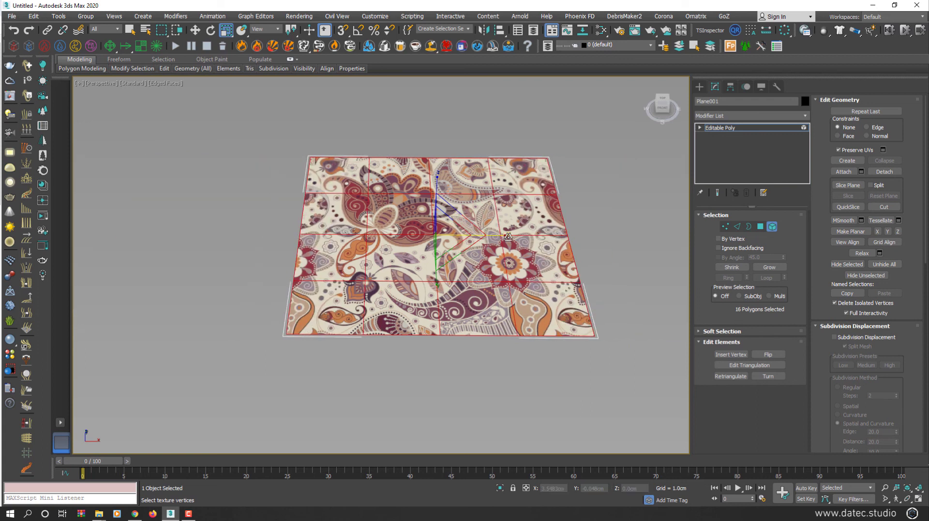
click(839, 151)
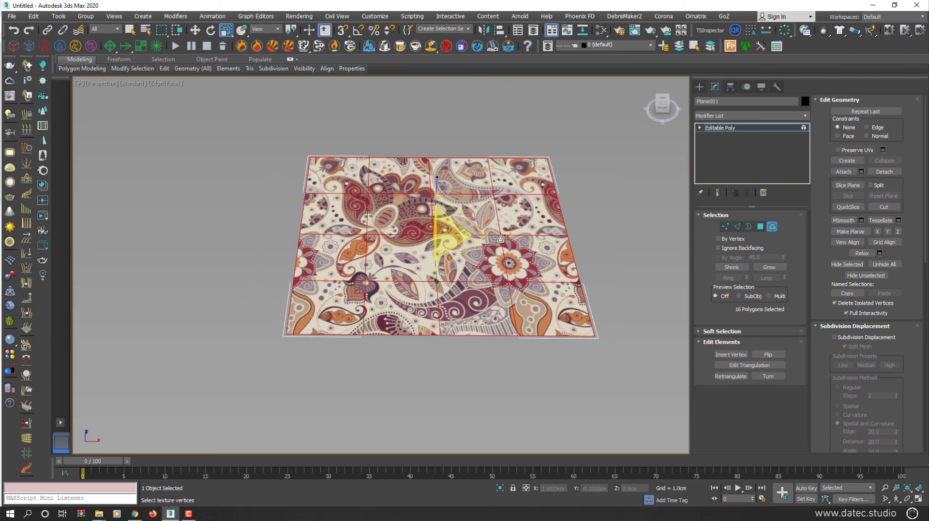
mouse_move(500, 237)
mouse_down()
mouse_move(564, 236)
mouse_move(482, 239)
mouse_move(520, 241)
mouse_move(512, 244)
mouse_up()
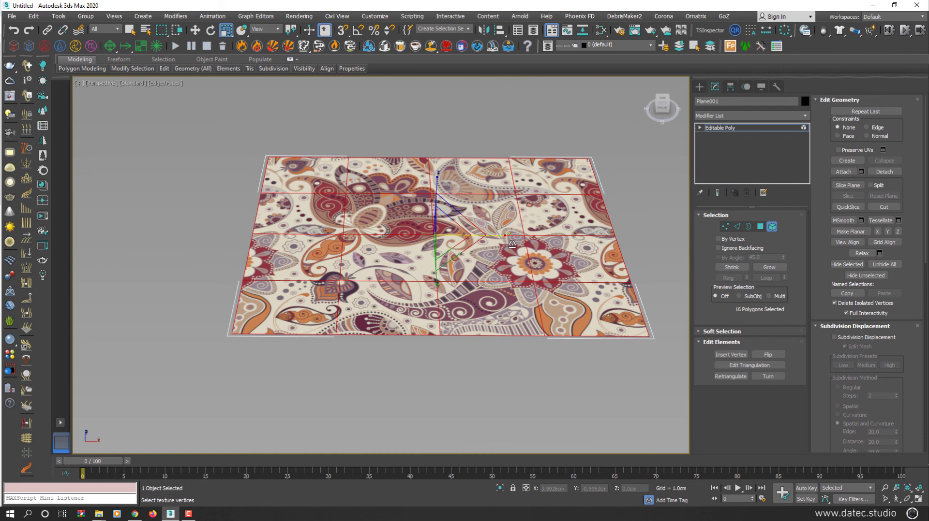